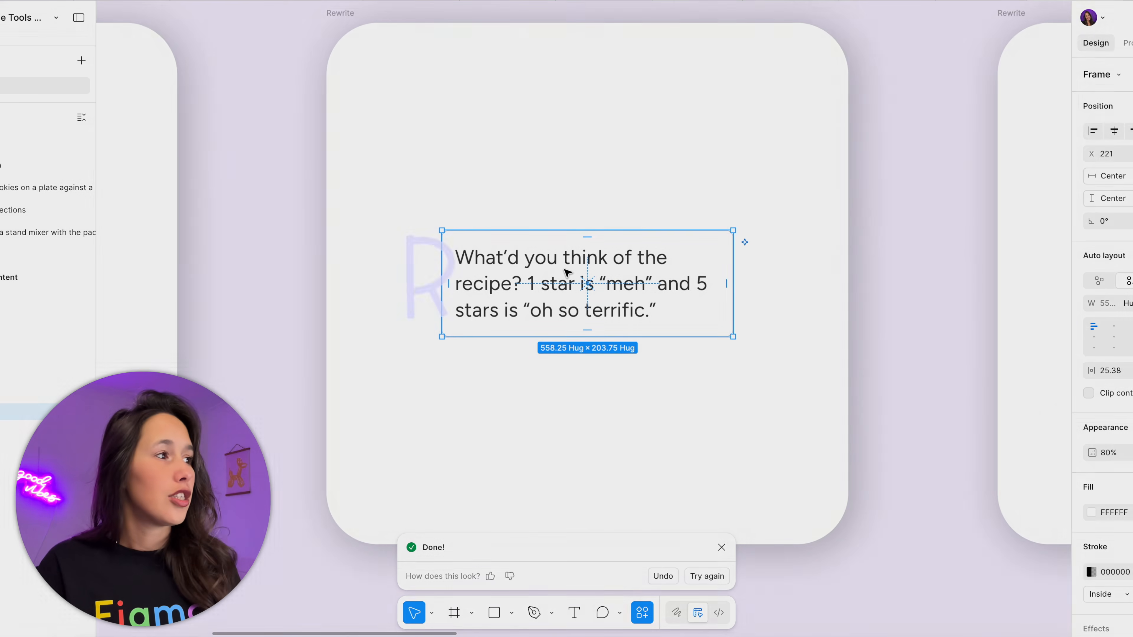
- Rewrite the recipe-rating text with the Rewrite this AI action, using the prompt "write this in a shakespeariean style"
double_click(565, 270)
left_click(719, 548)
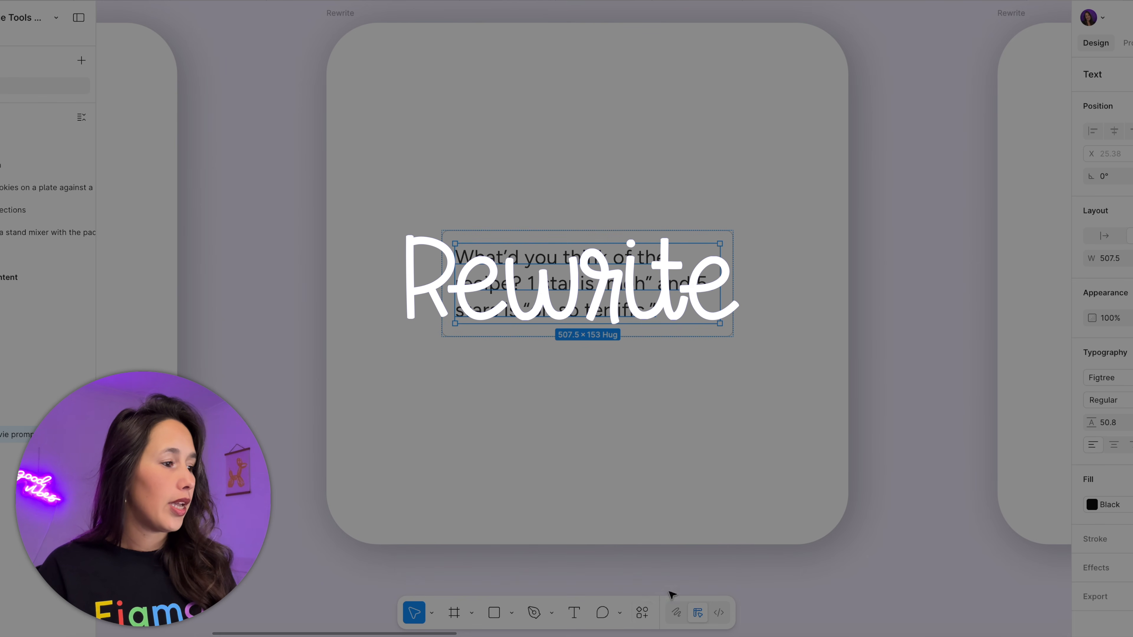
left_click(647, 615)
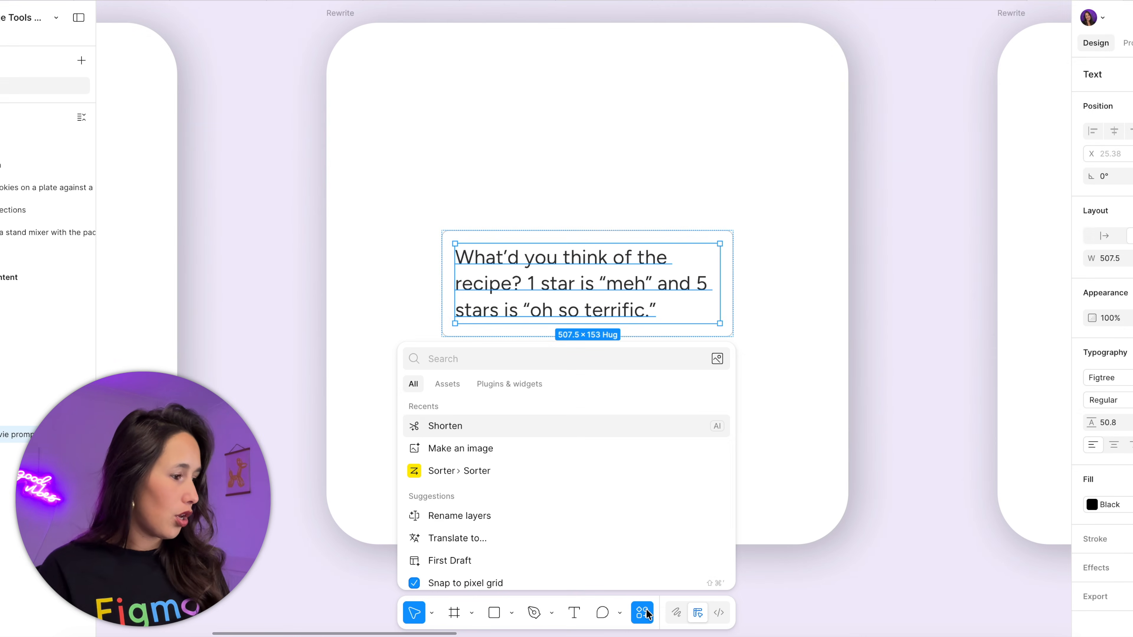
type("rewr")
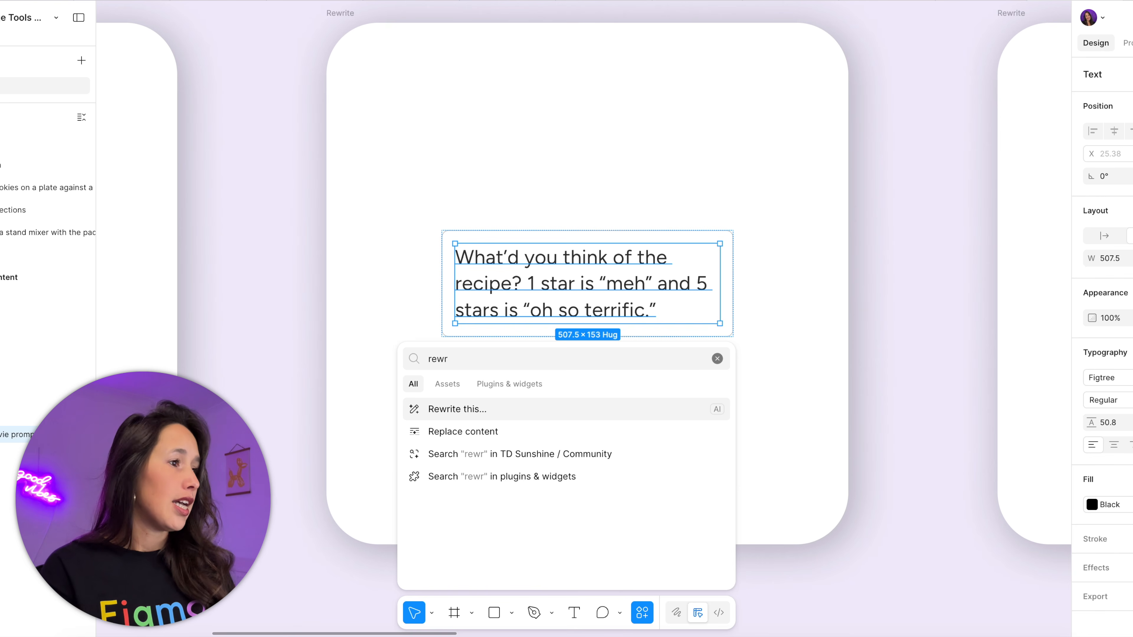
key("Return")
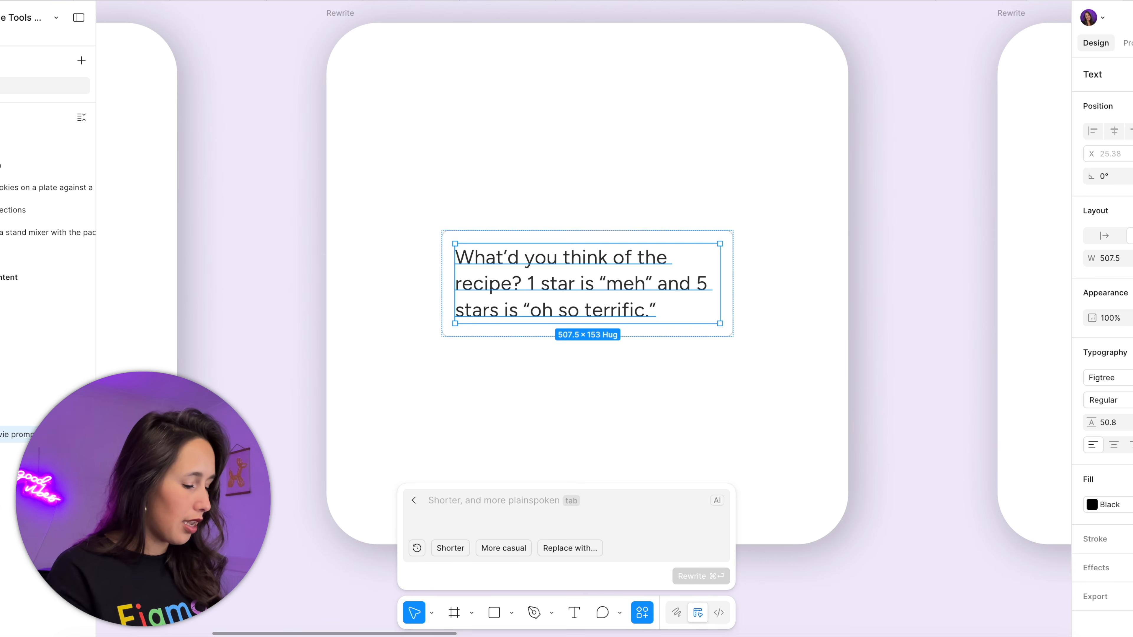
type("write this in a")
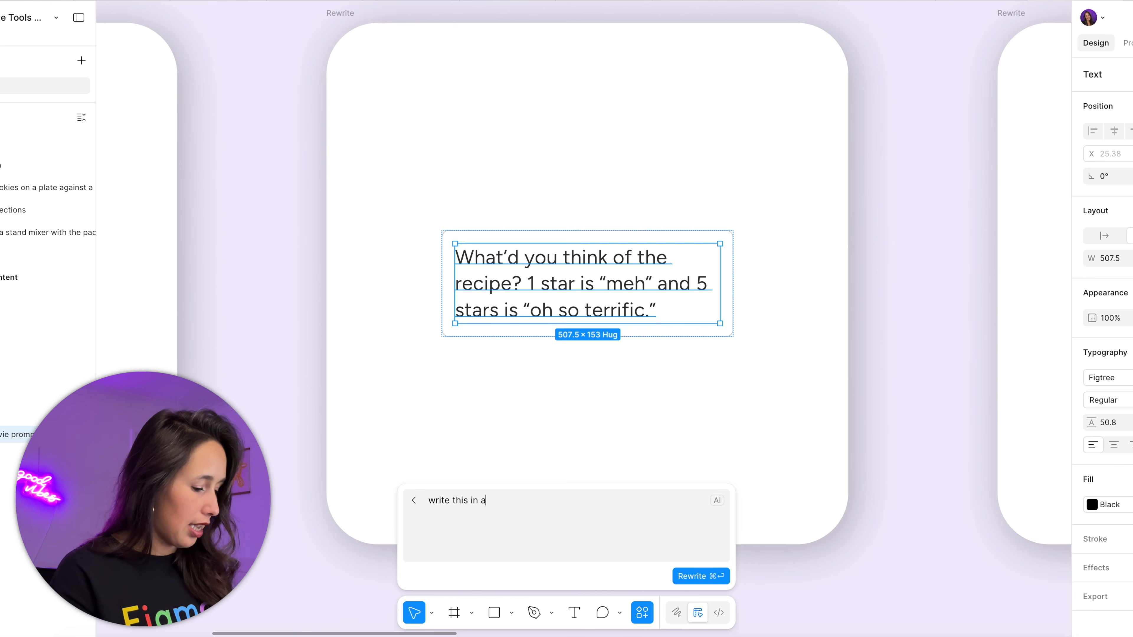
type(" shakespeari")
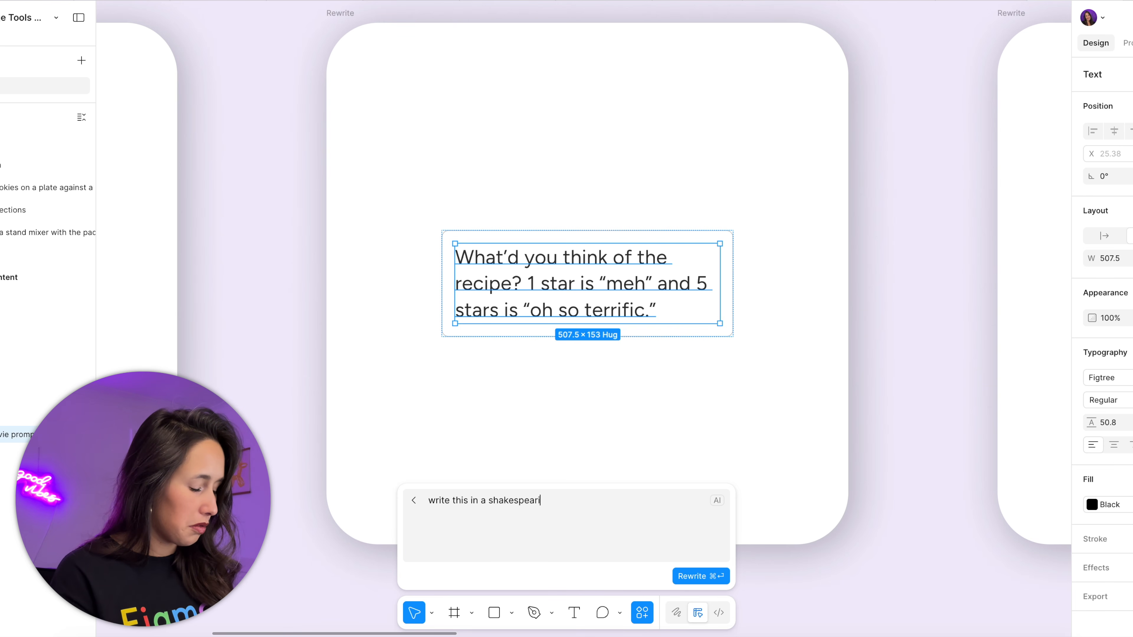
type("ean style")
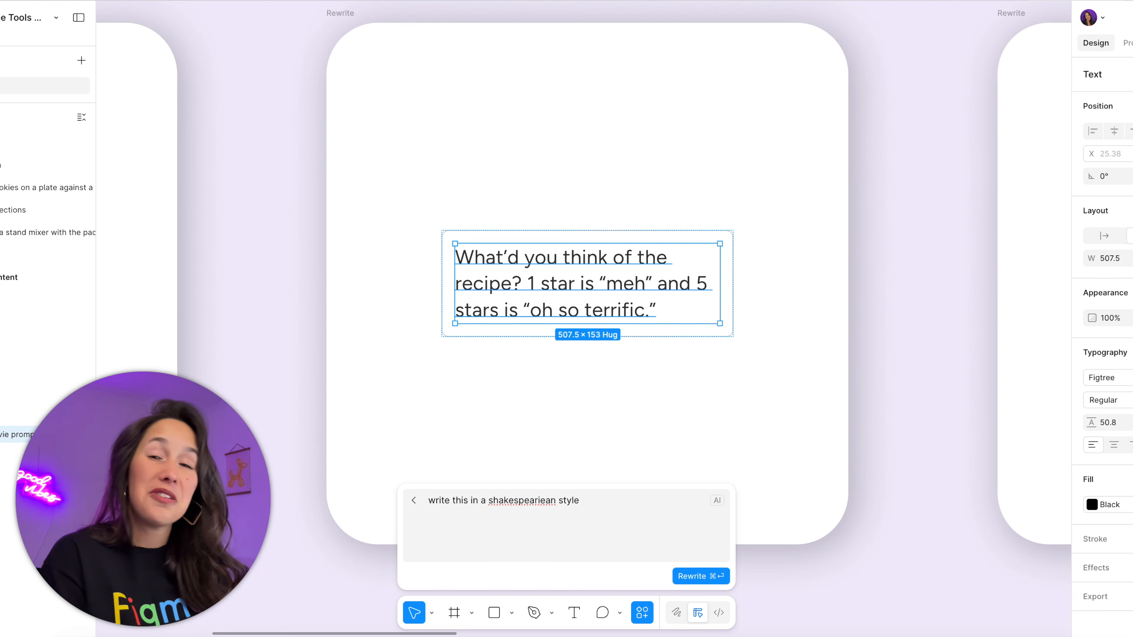
key("Return")
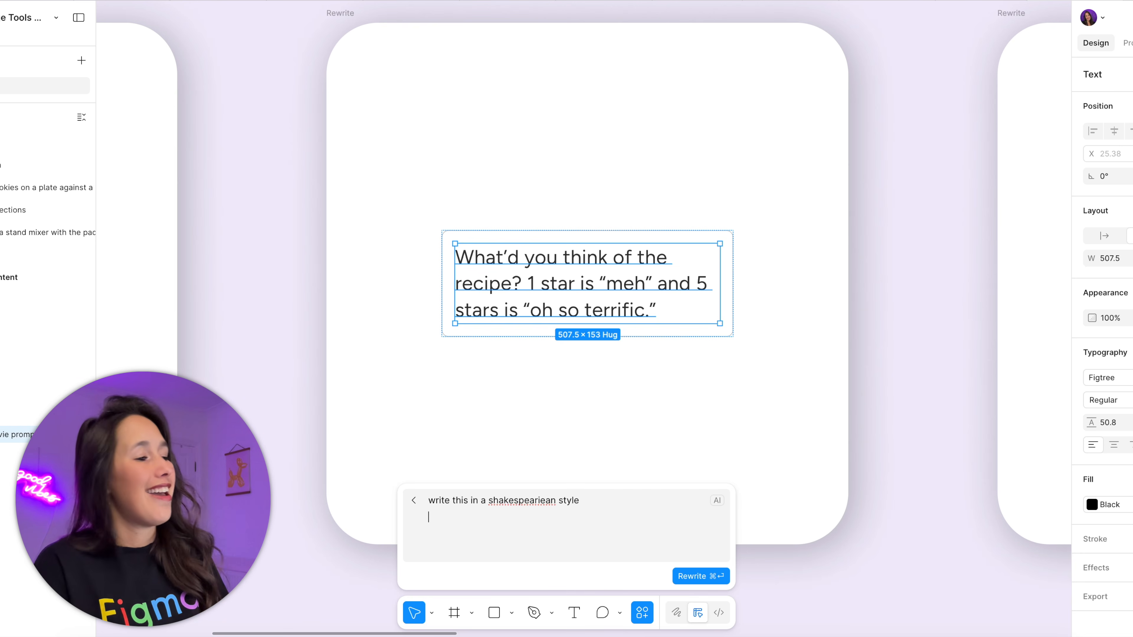
key("super+Return")
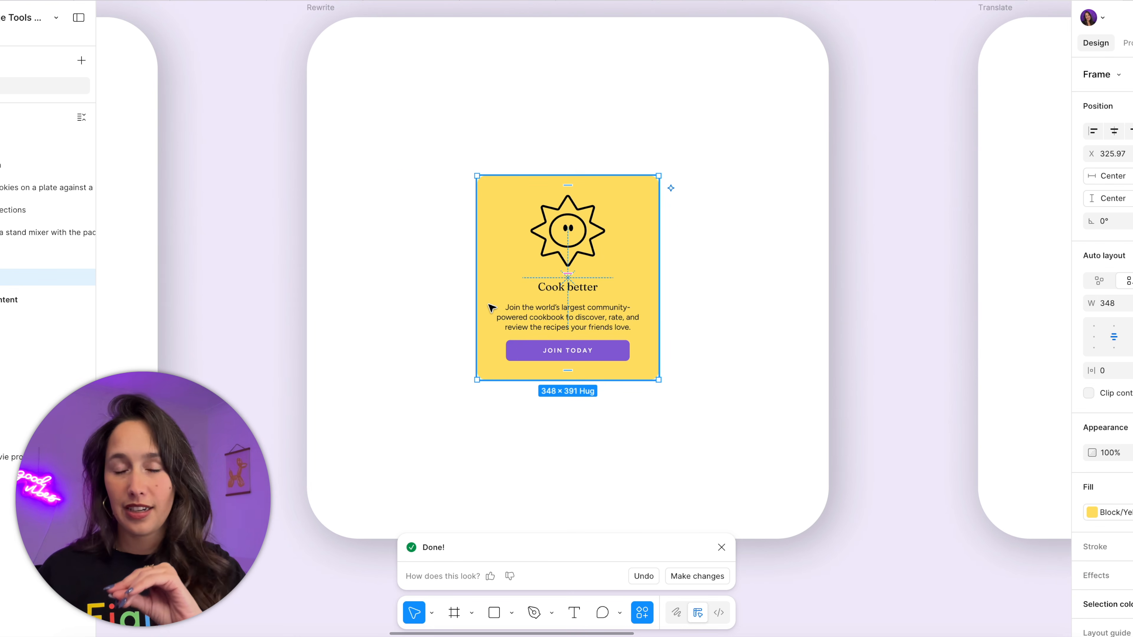
- Rewrite the yellow card's heading, description and button label together with the AI prompt "Make this more casual"
left_click(591, 294)
left_click(590, 318, "shift")
left_click(590, 356, "shift")
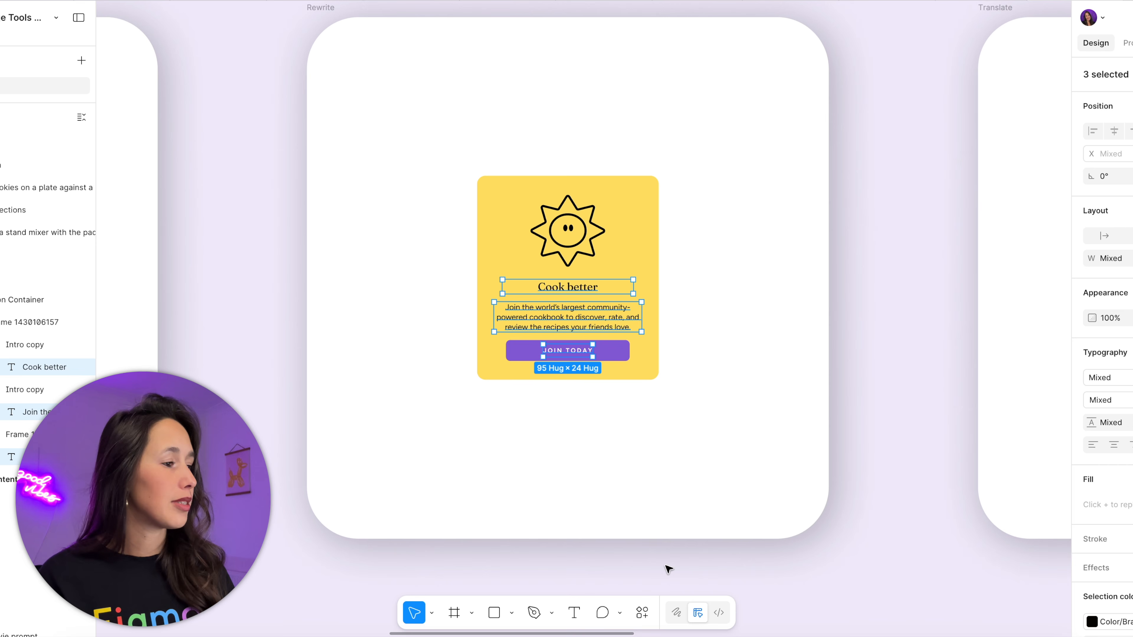
left_click(639, 609)
left_click(474, 427)
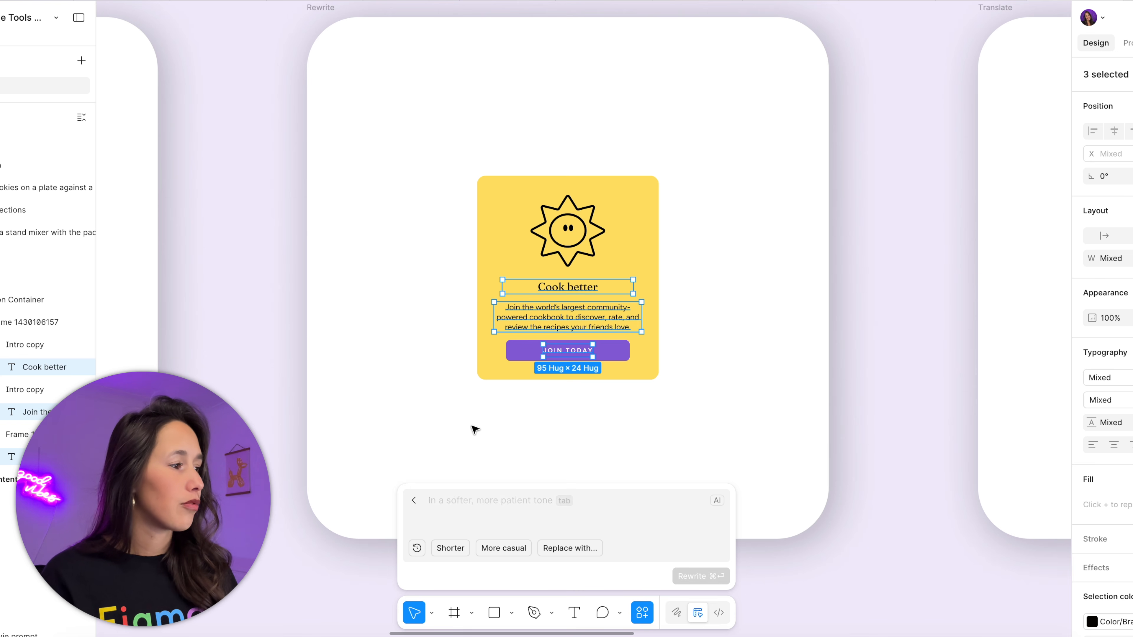
left_click(525, 548)
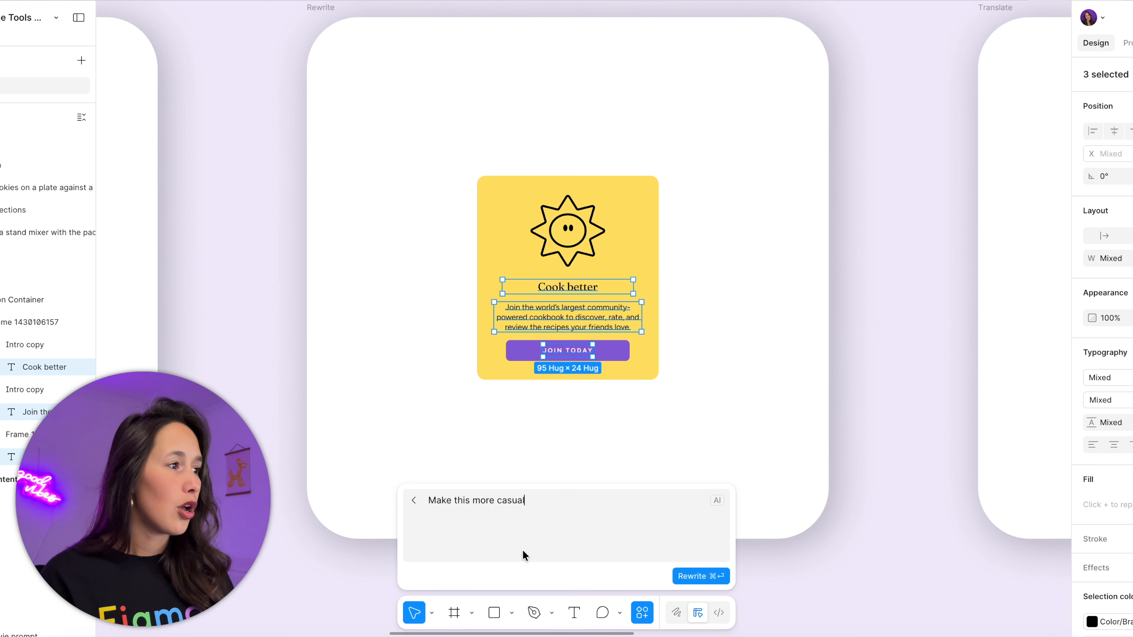
left_click(686, 576)
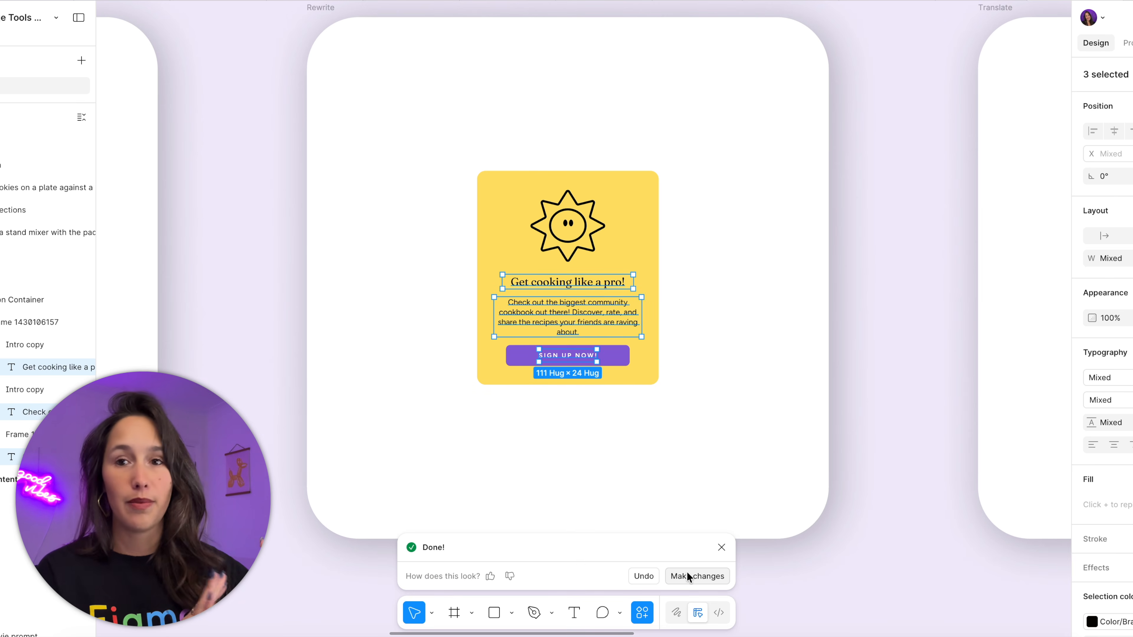
left_click(720, 510)
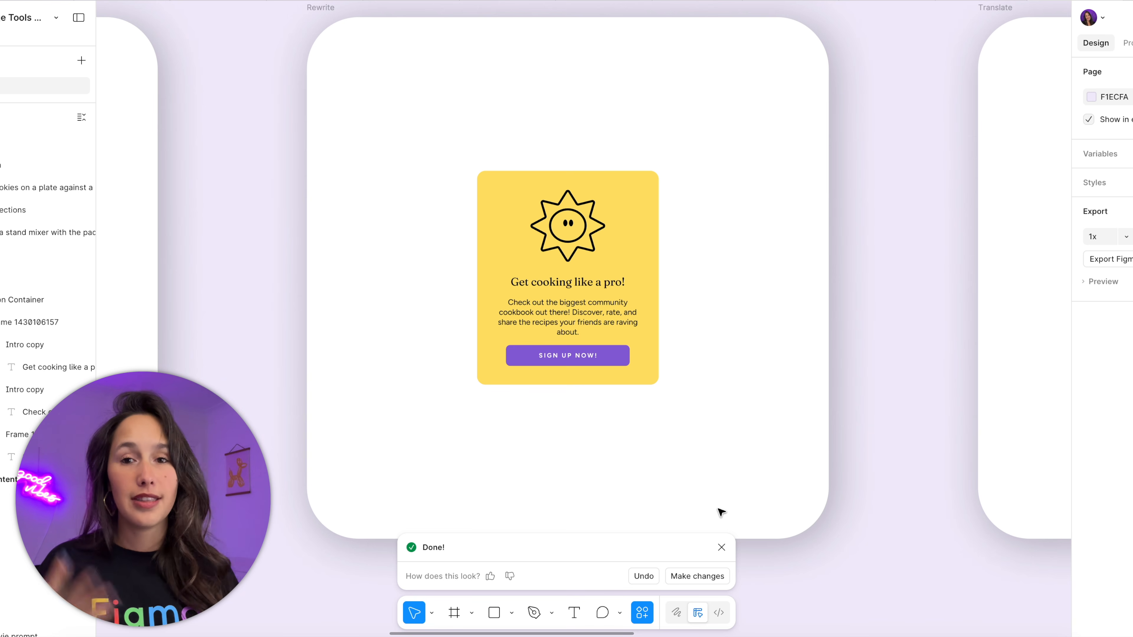
left_click(721, 547)
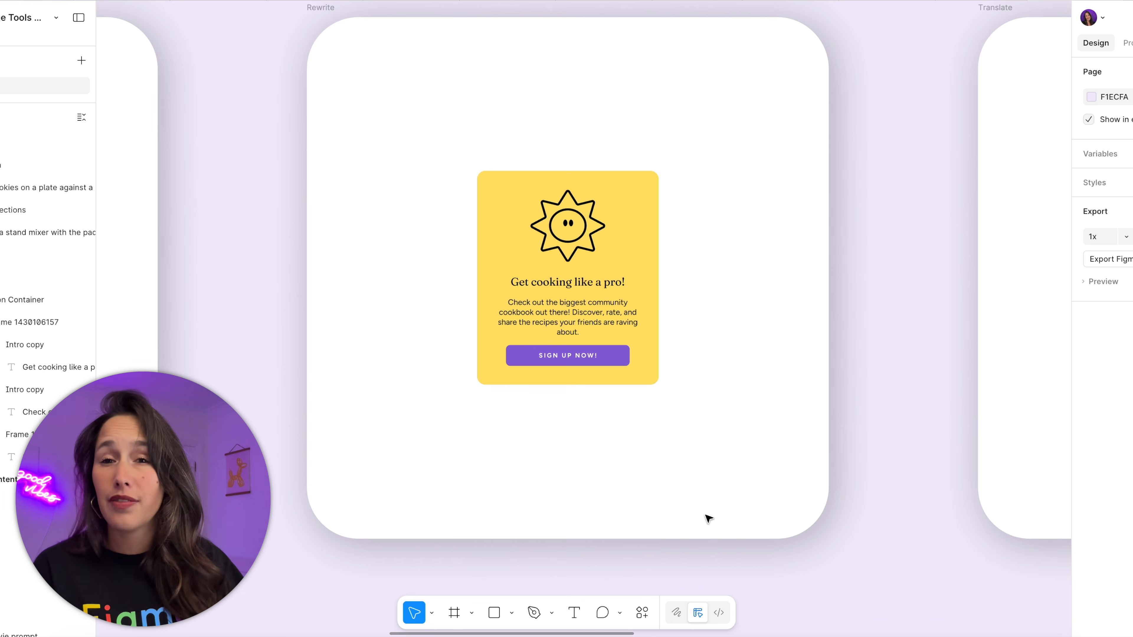
- Rewrite all text in the whole yellow card frame with the AI prompt "make this more official"
left_click(625, 280)
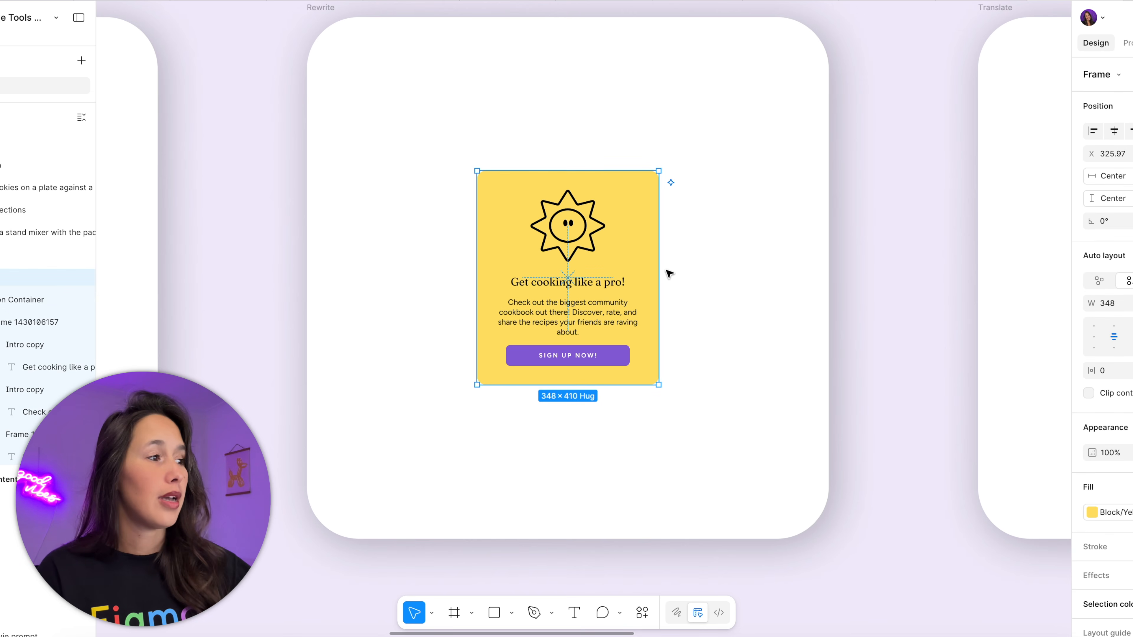
left_click(645, 613)
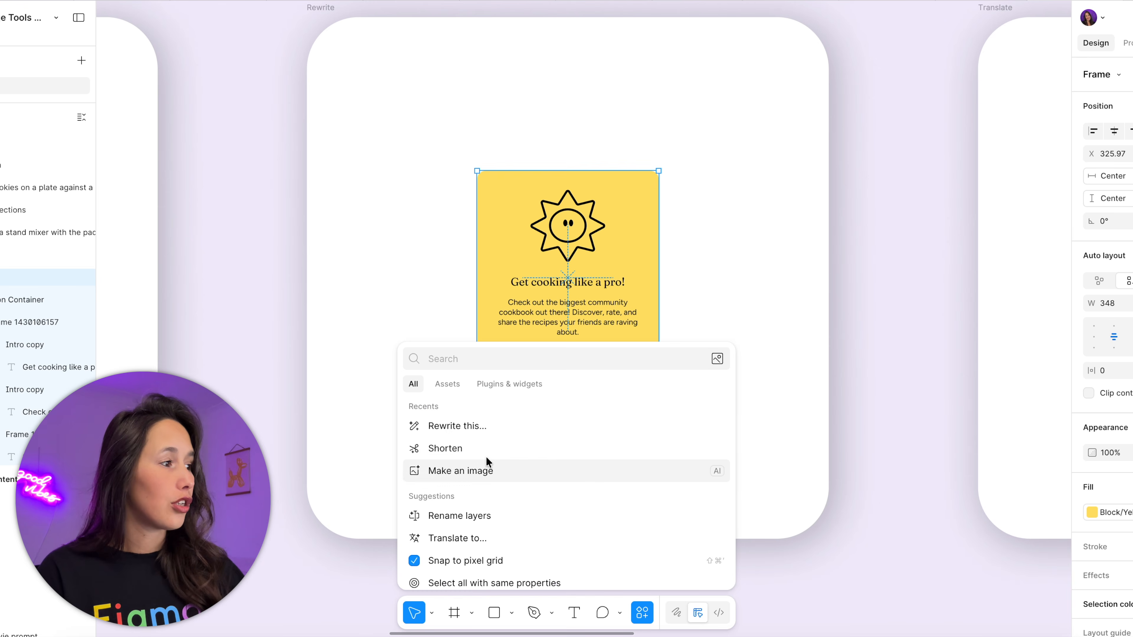
left_click(487, 432)
type("m")
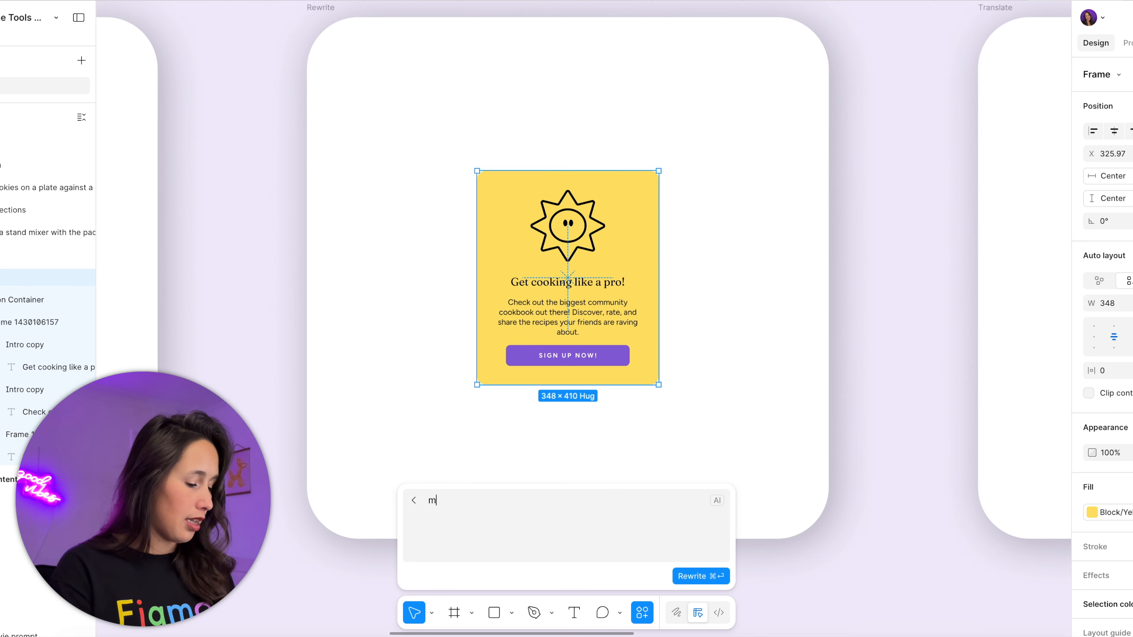
type("ake this more offi")
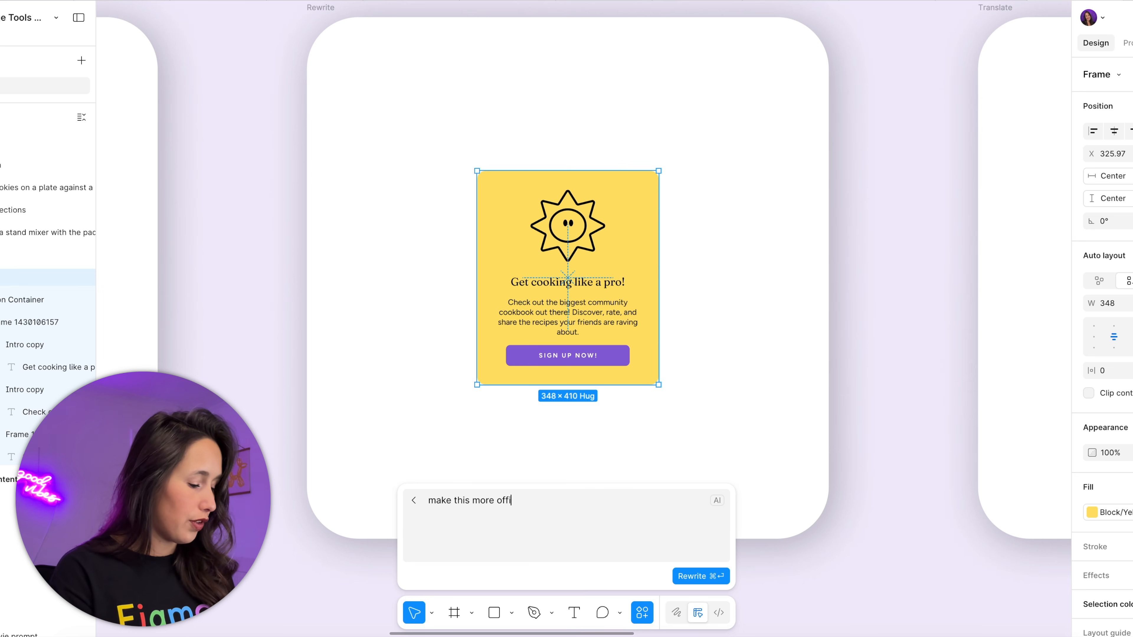
type("cial")
key("super+Return")
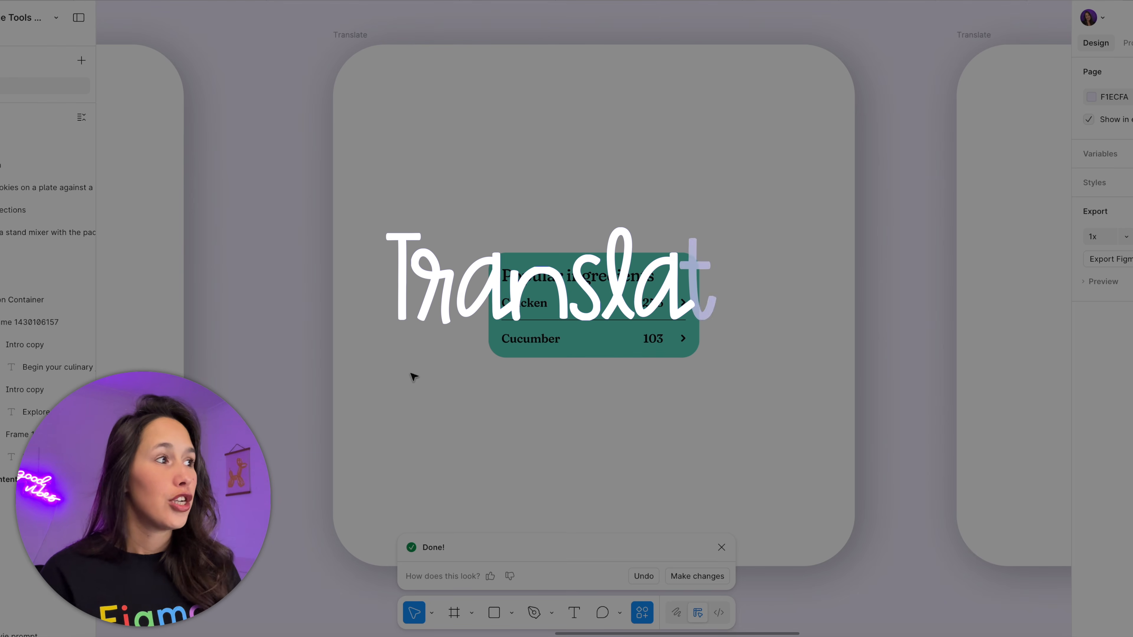
- Translate the green Popular ingredients card into German with the Translate to AI action
left_click(557, 338)
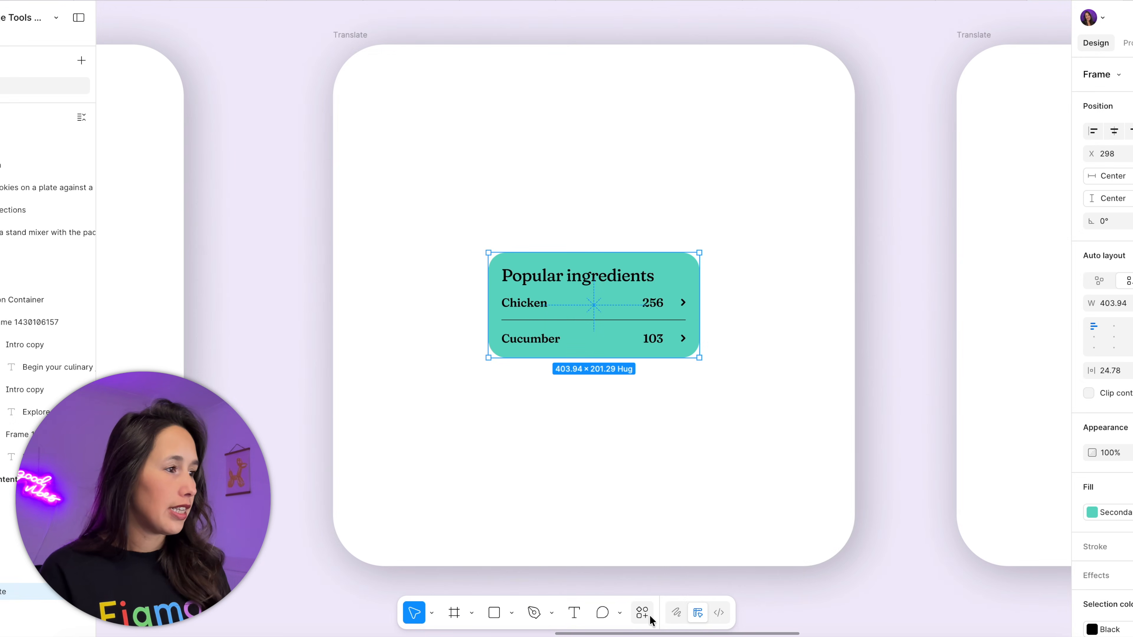
left_click(650, 617)
type("tra")
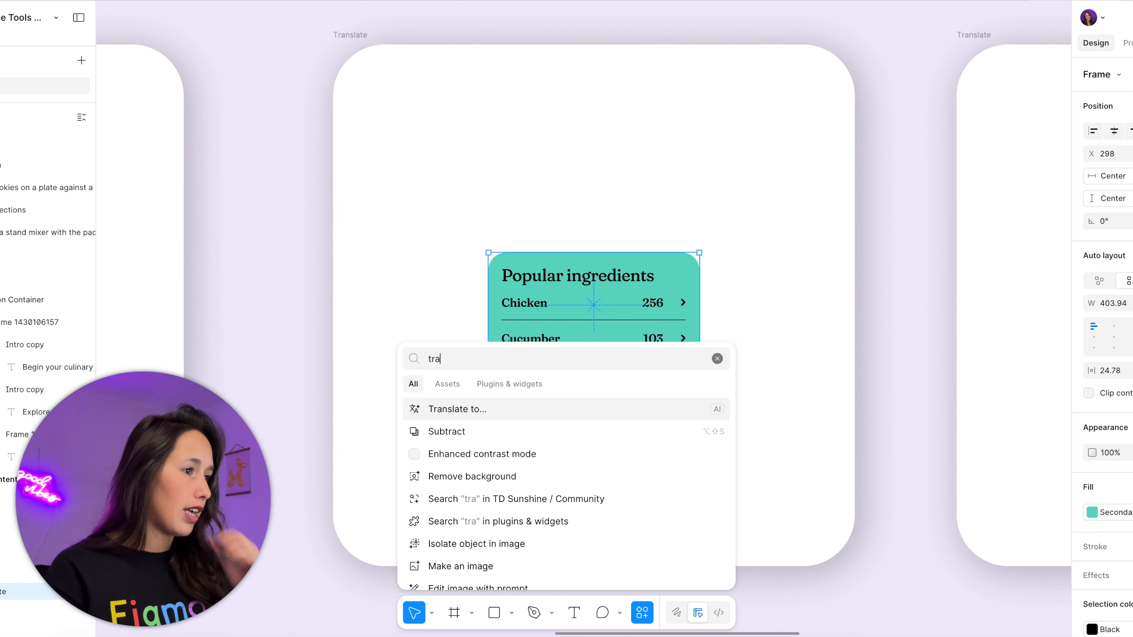
key("Return")
scroll(553, 403, "down", 3)
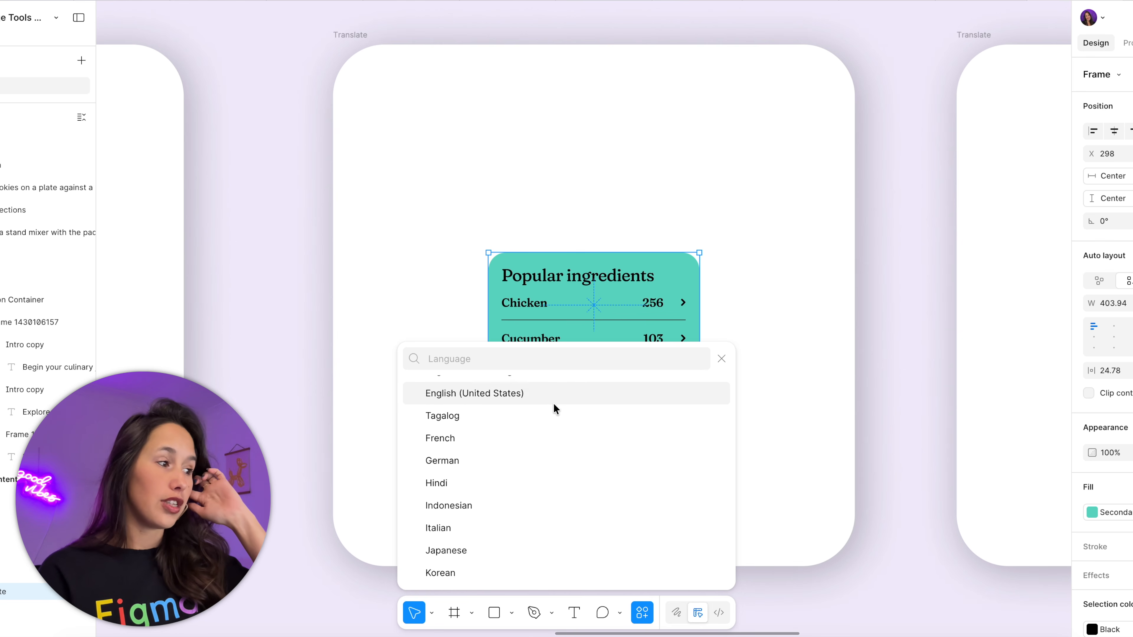
scroll(555, 410, "down", 7)
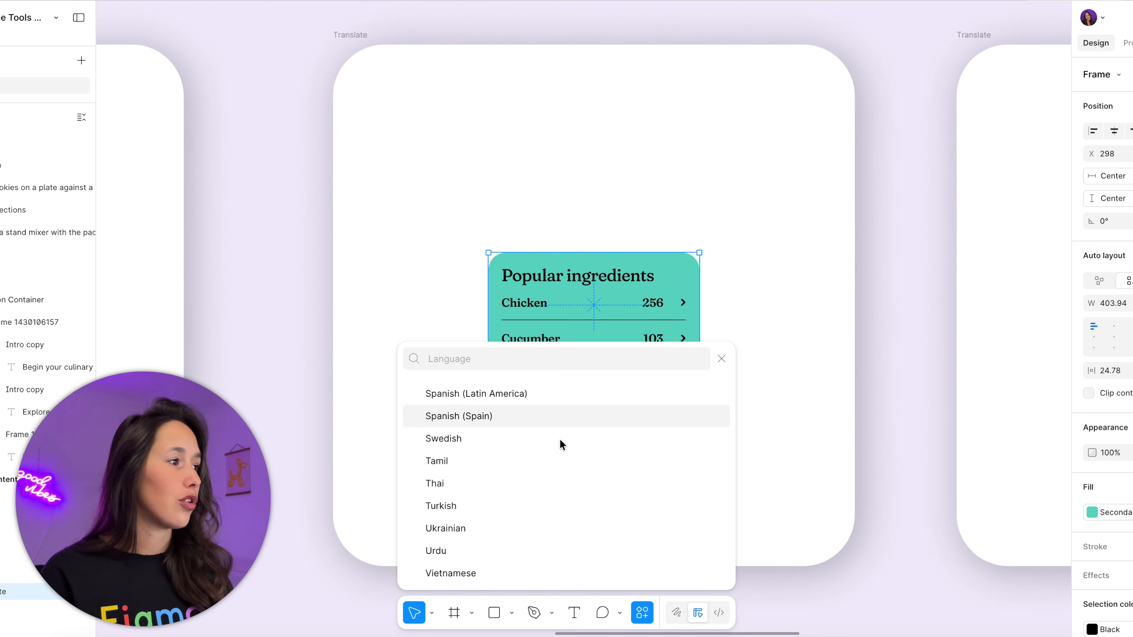
scroll(562, 444, "up", 9)
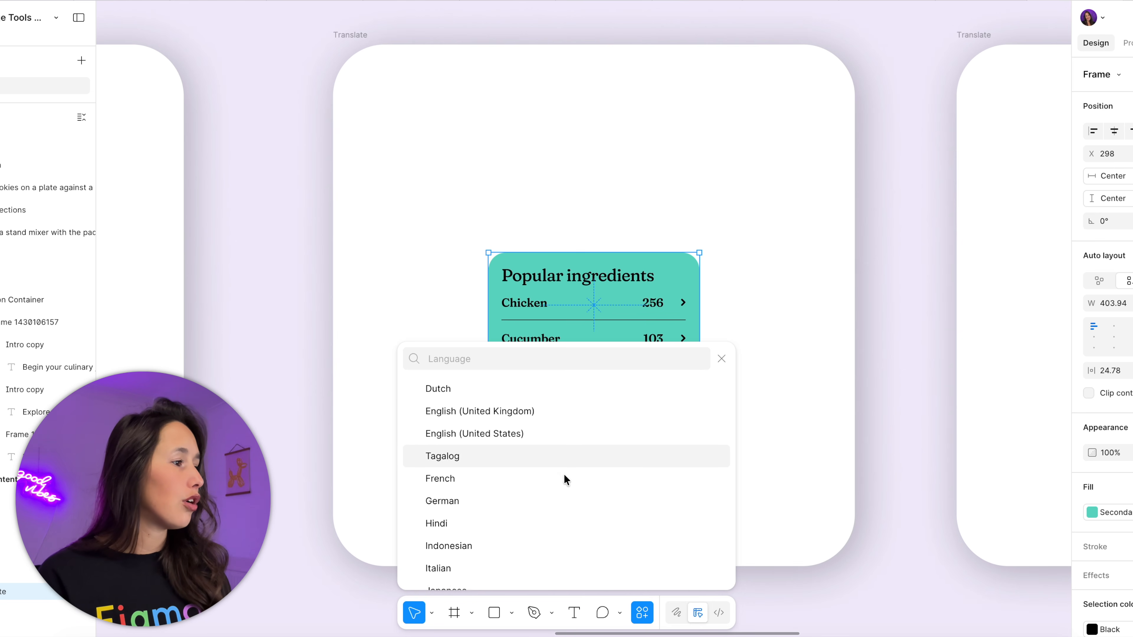
left_click(564, 504)
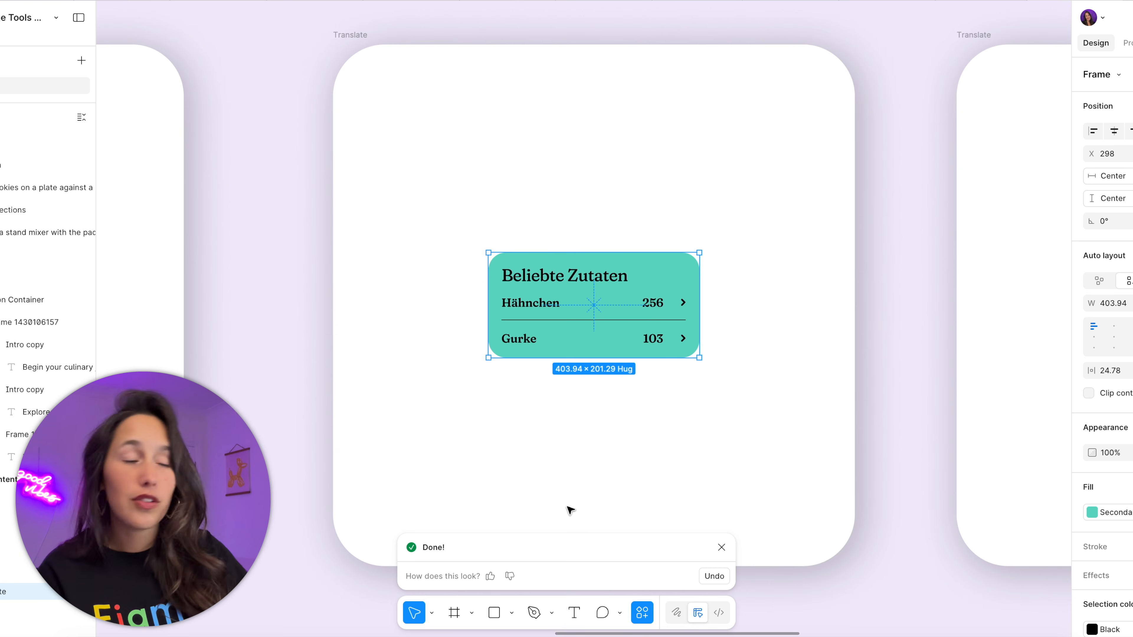
left_click(721, 547)
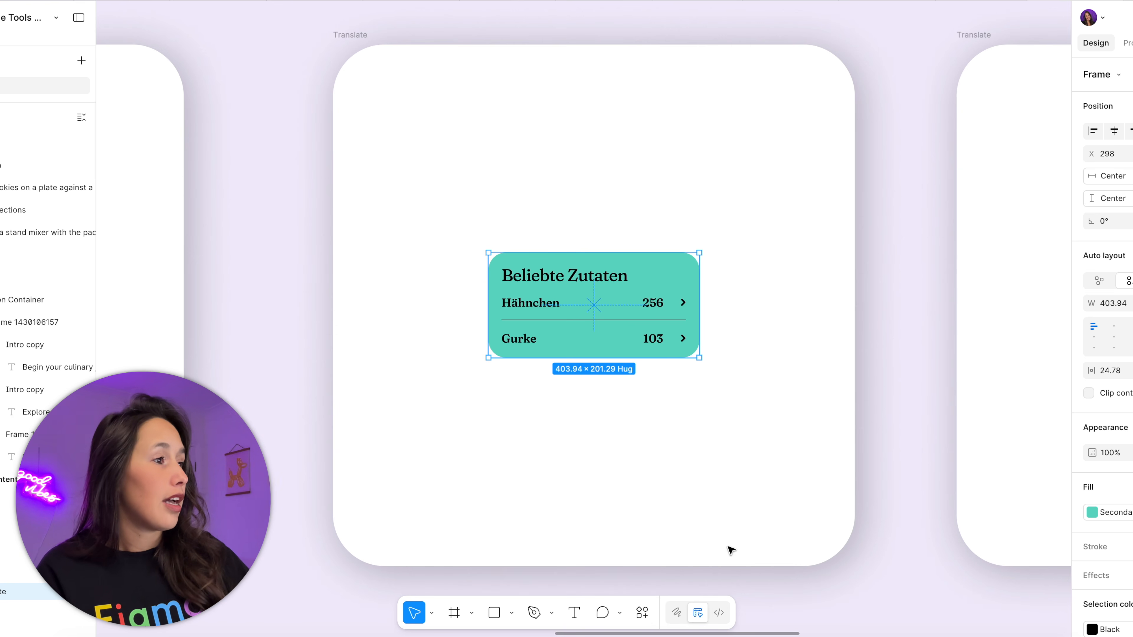
- Translate the green ingredients card into Arabic
left_click(646, 613)
left_click(521, 430)
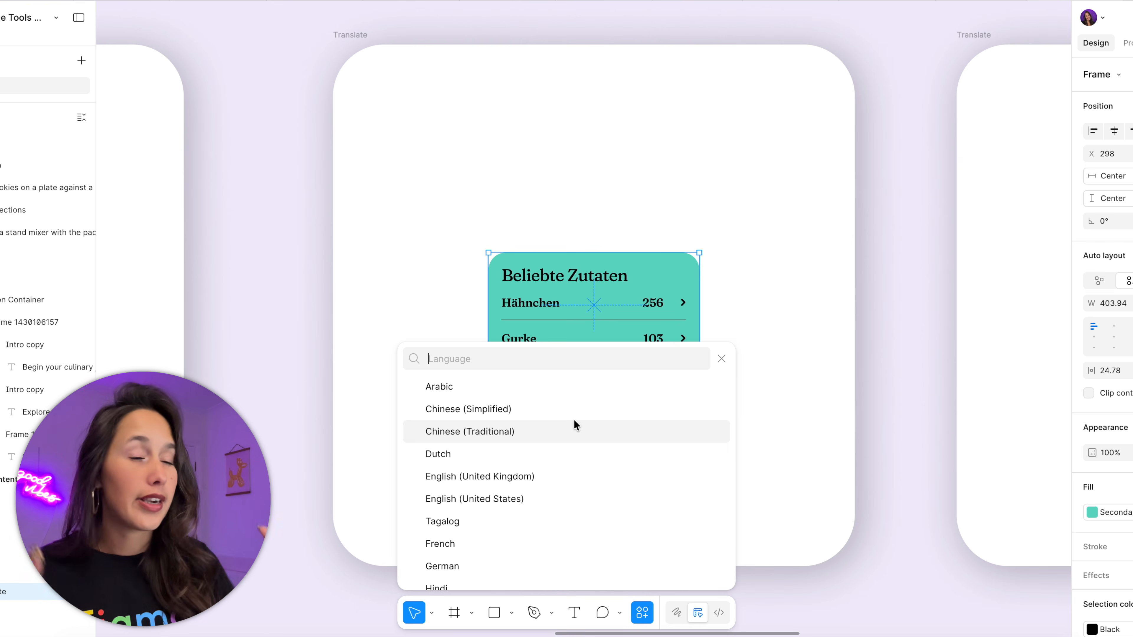
left_click(564, 393)
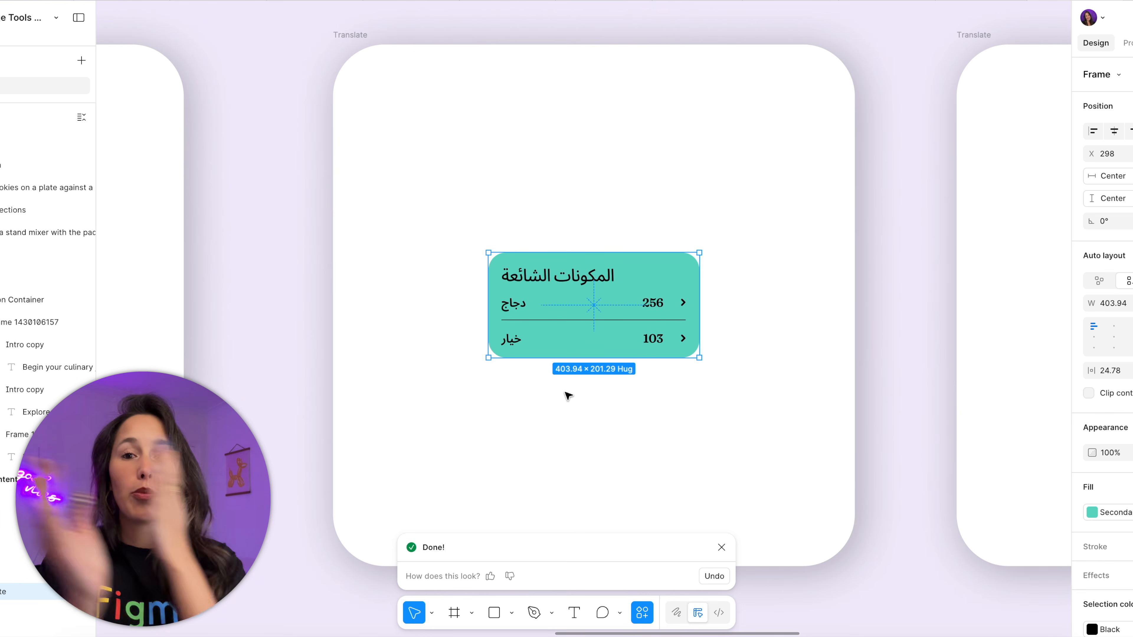
- Set the Arabic ingredients card's auto layout alignment to top right to suit right-to-left reading
double_click(582, 279)
key("Escape")
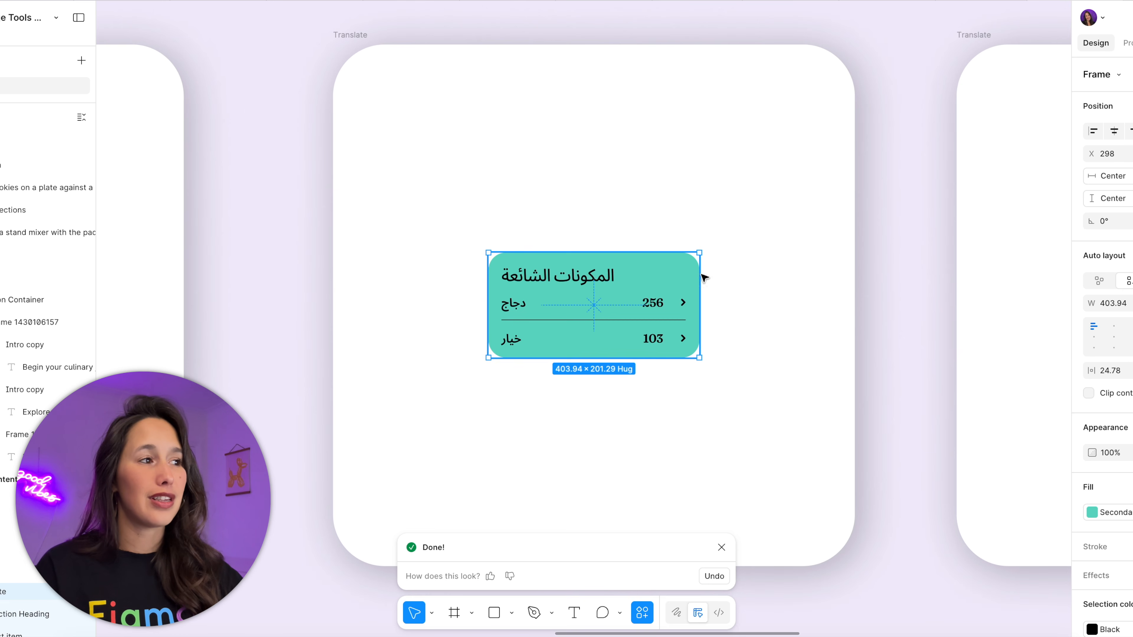
left_click(1131, 330)
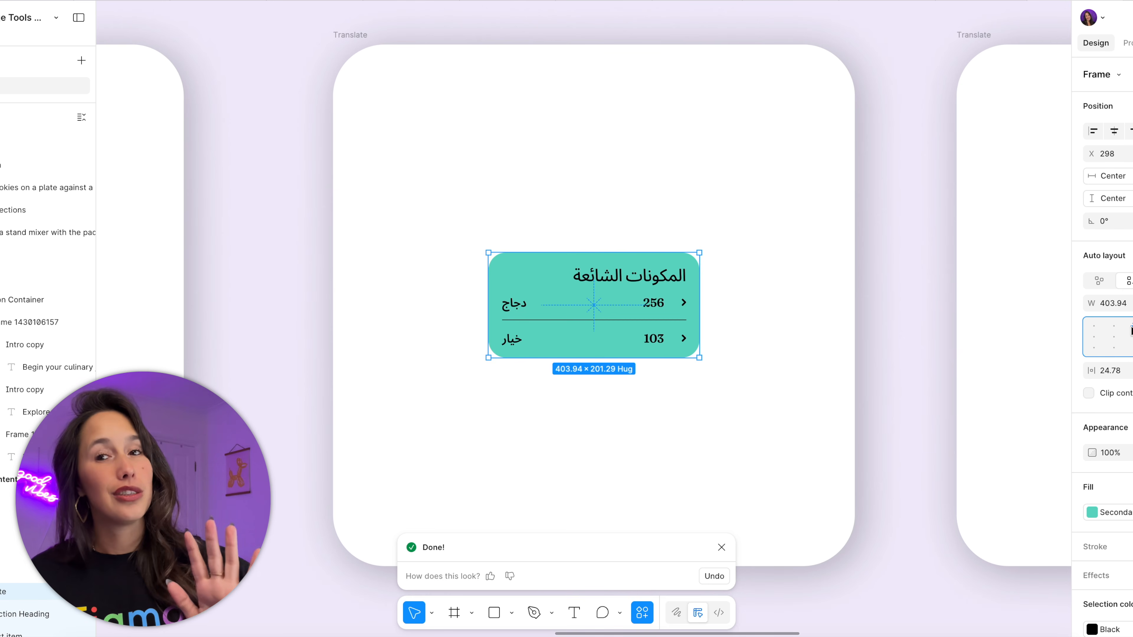
left_click(747, 242)
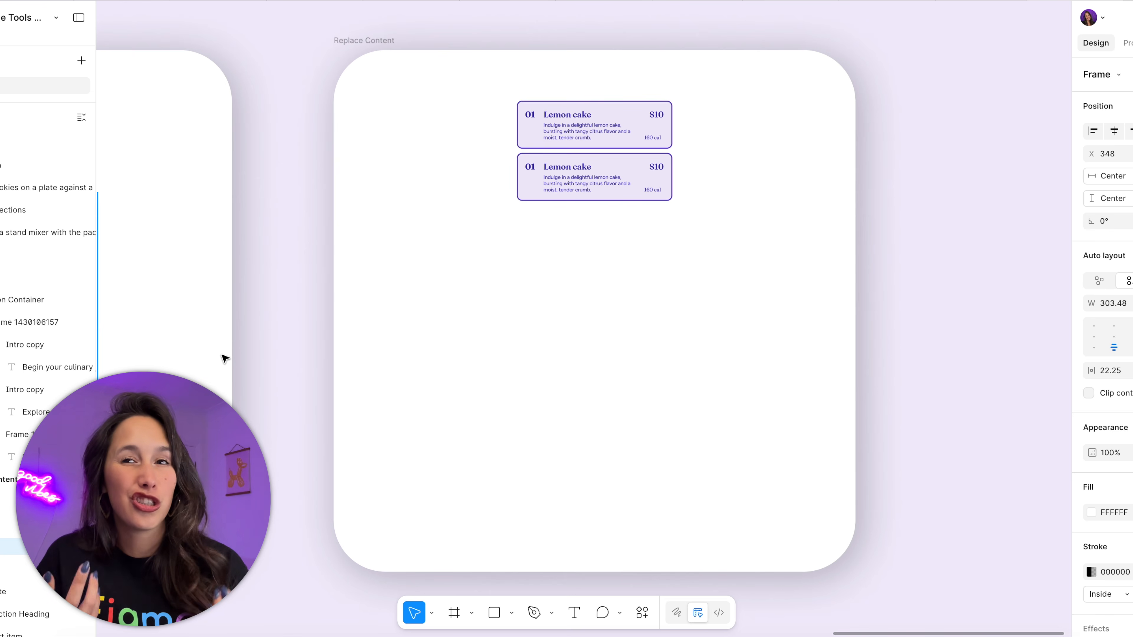
- Collapse all layers and expand the frame holding the two Lemon cake cards to examine its nested layer structure
left_click(586, 160)
key("alt+l")
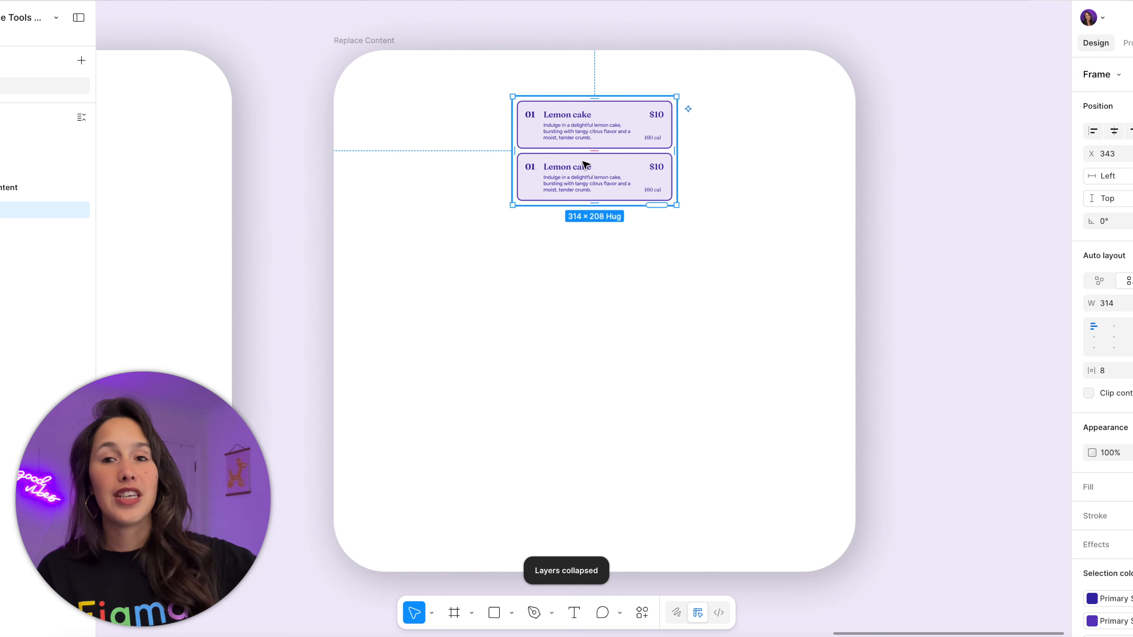
left_click(0, 210)
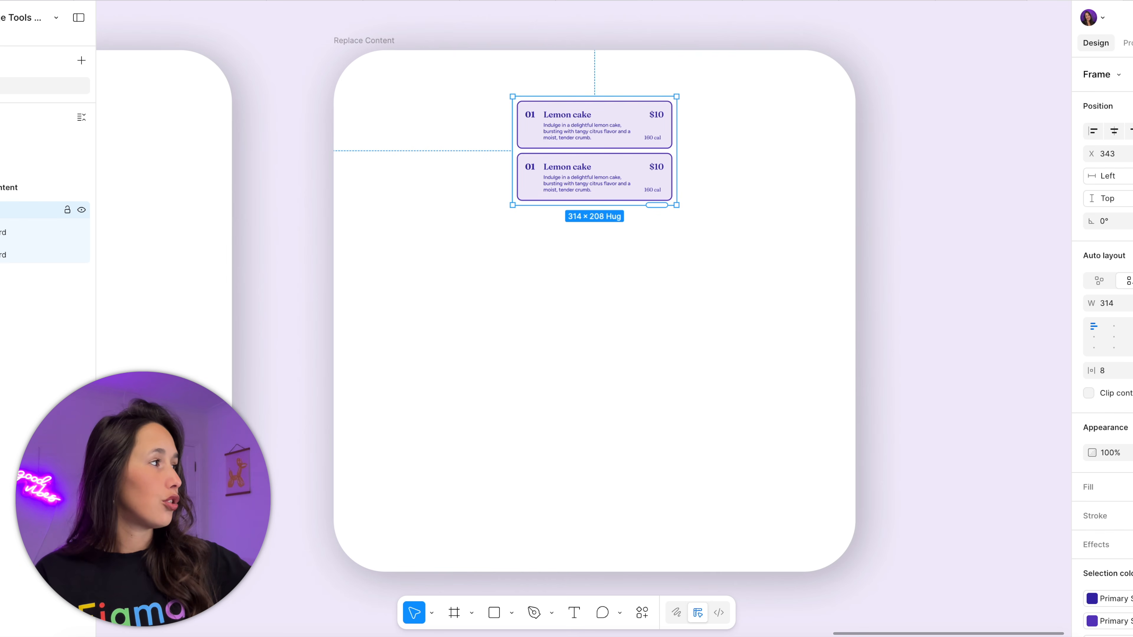
scroll(603, 131, "up", 5)
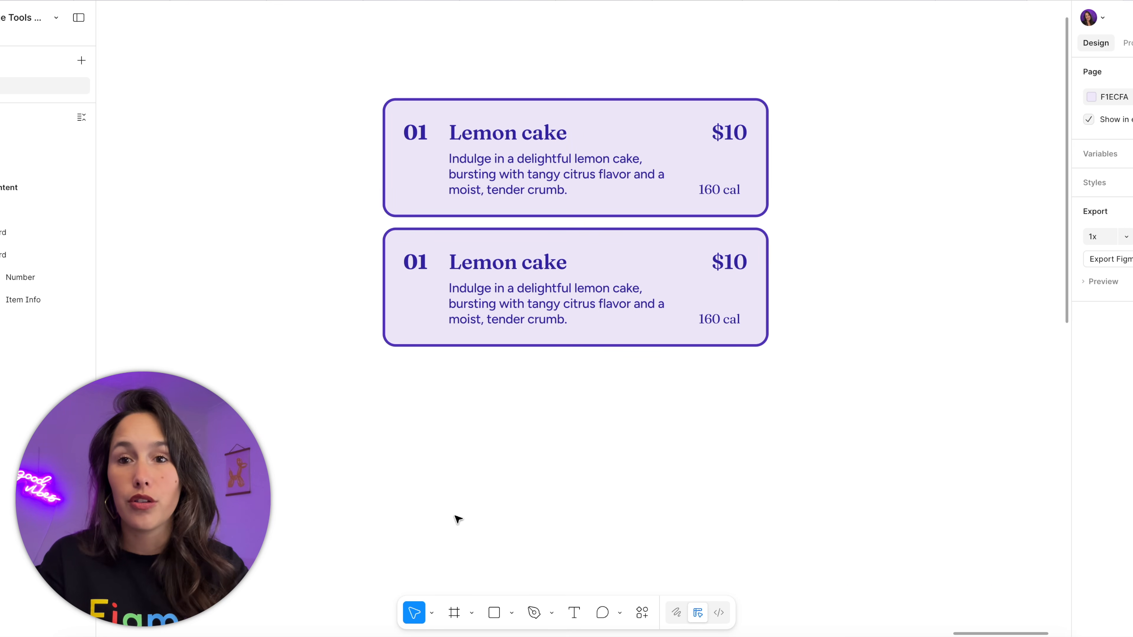
- Duplicate the Lemon cake card within its auto layout frame to make a vertical list of five cards
left_click(576, 339)
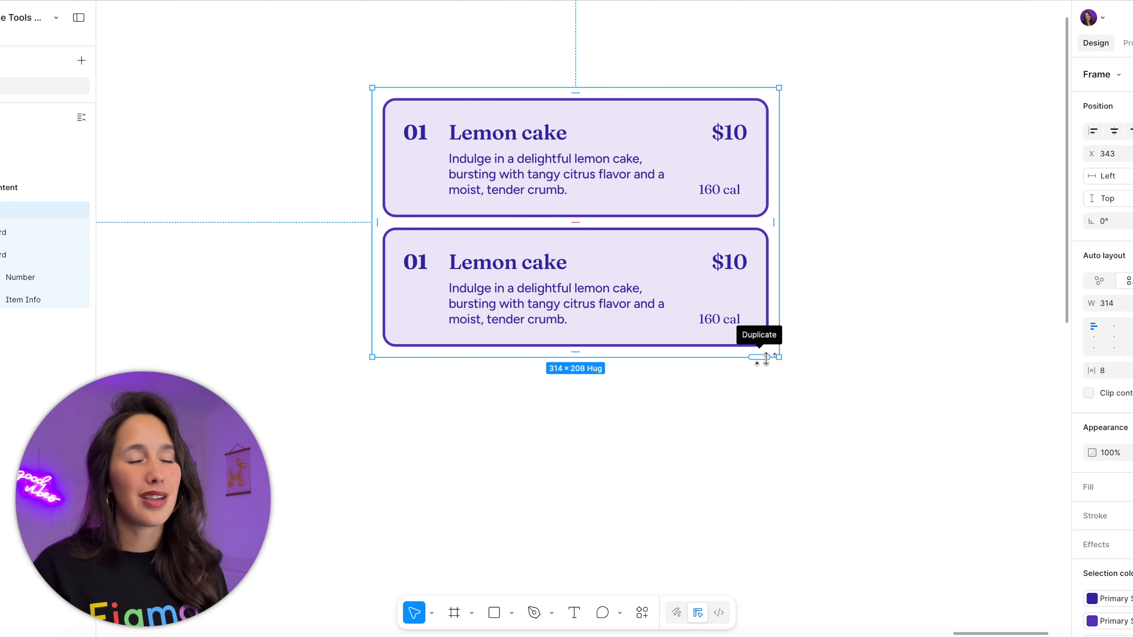
scroll(766, 357, "down", 10)
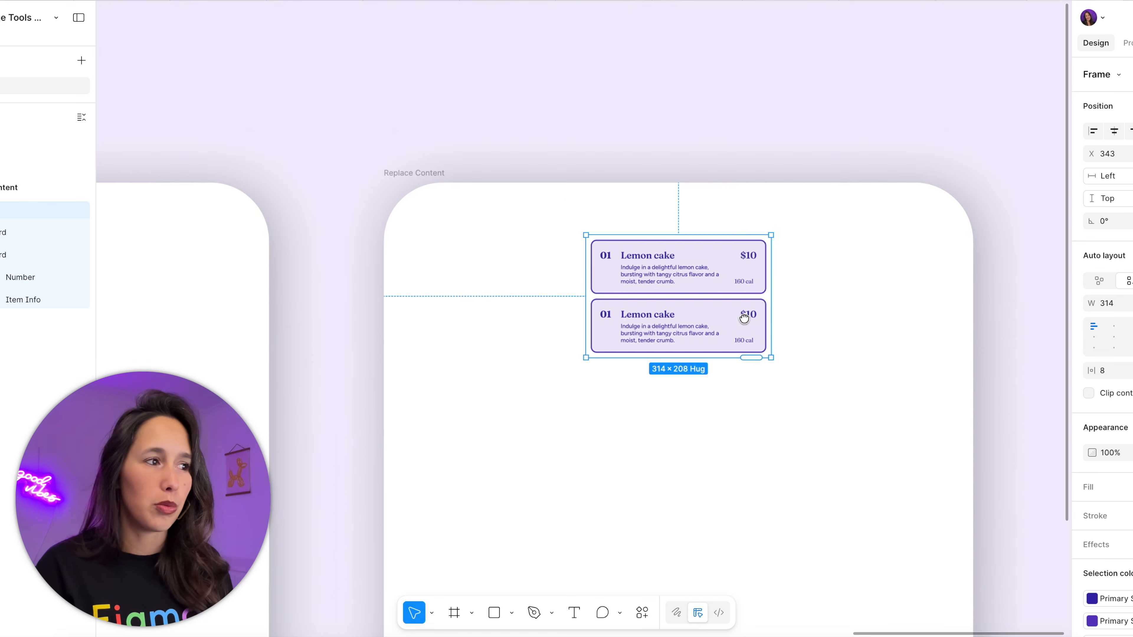
scroll(743, 318, "down", 3)
left_click_drag(714, 240, 705, 406)
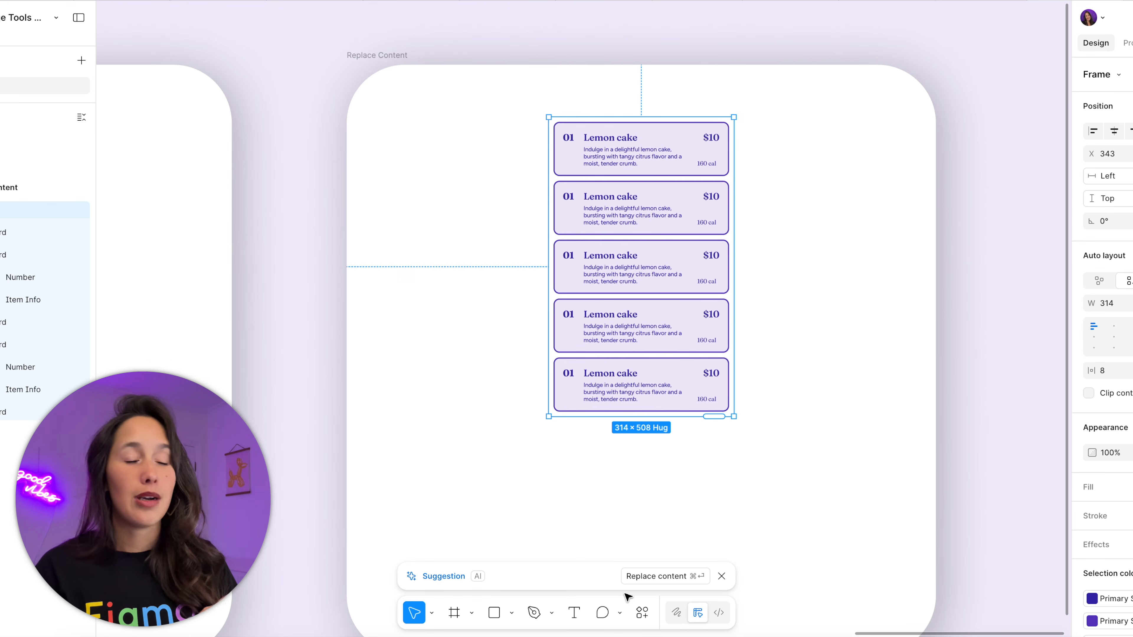
- Apply the suggested AI Replace content action to the stack of Lemon cake cards to give the duplicates varied dessert content
left_click(673, 577)
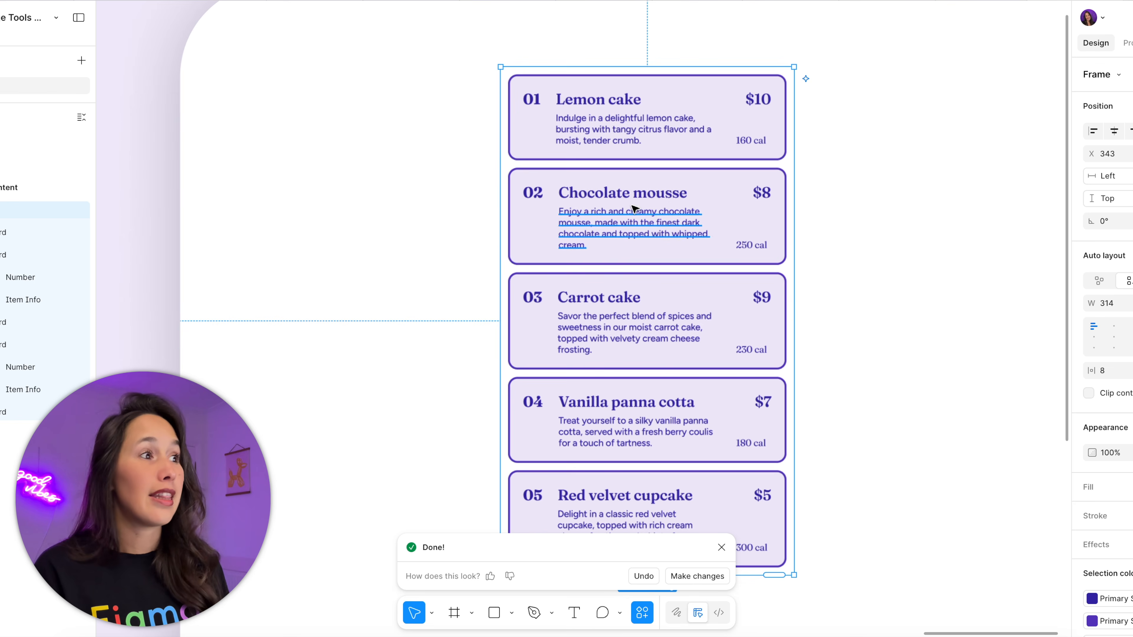
scroll(631, 205, "up", 5)
left_click(780, 252)
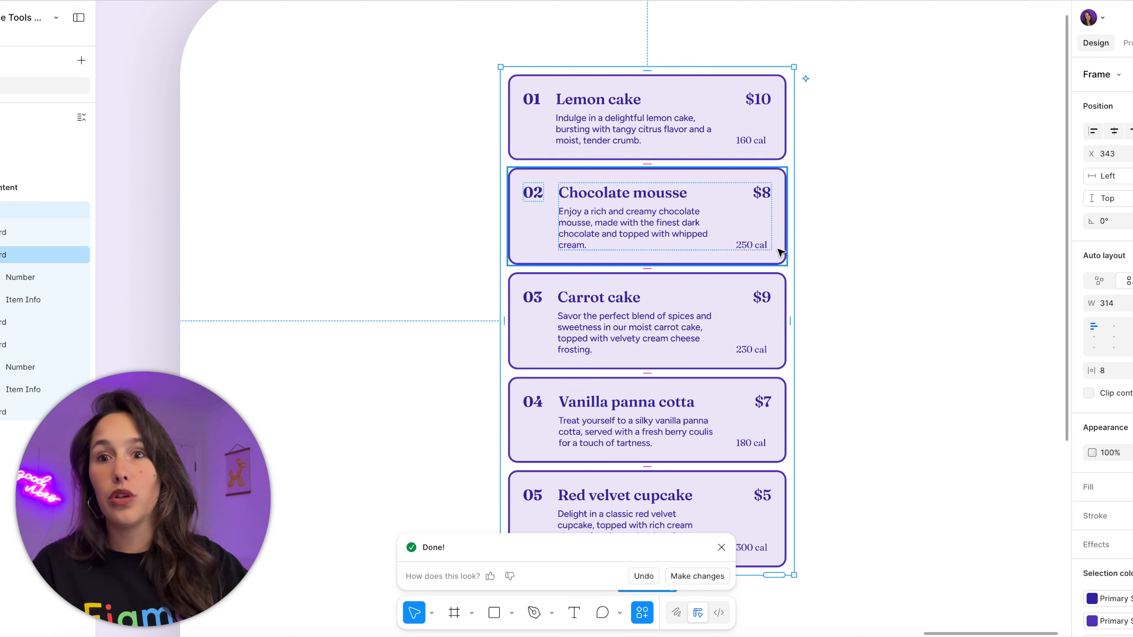
left_click_drag(779, 253, 737, 197)
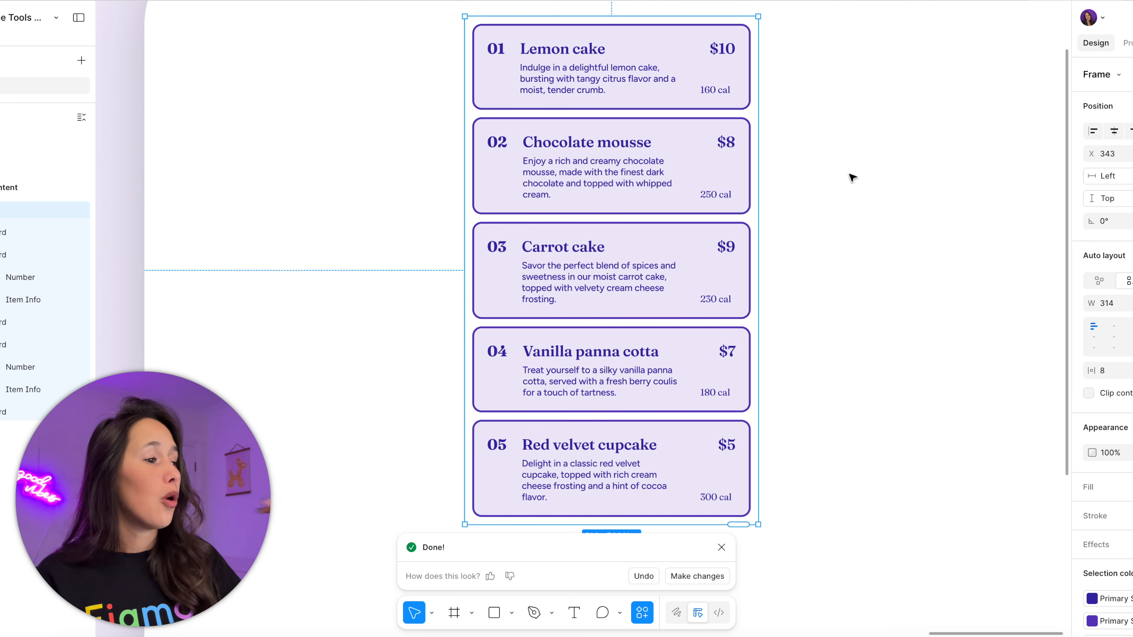
- Request an AI content change on the five dessert cards that adds a decimal point to the prices
left_click(698, 576)
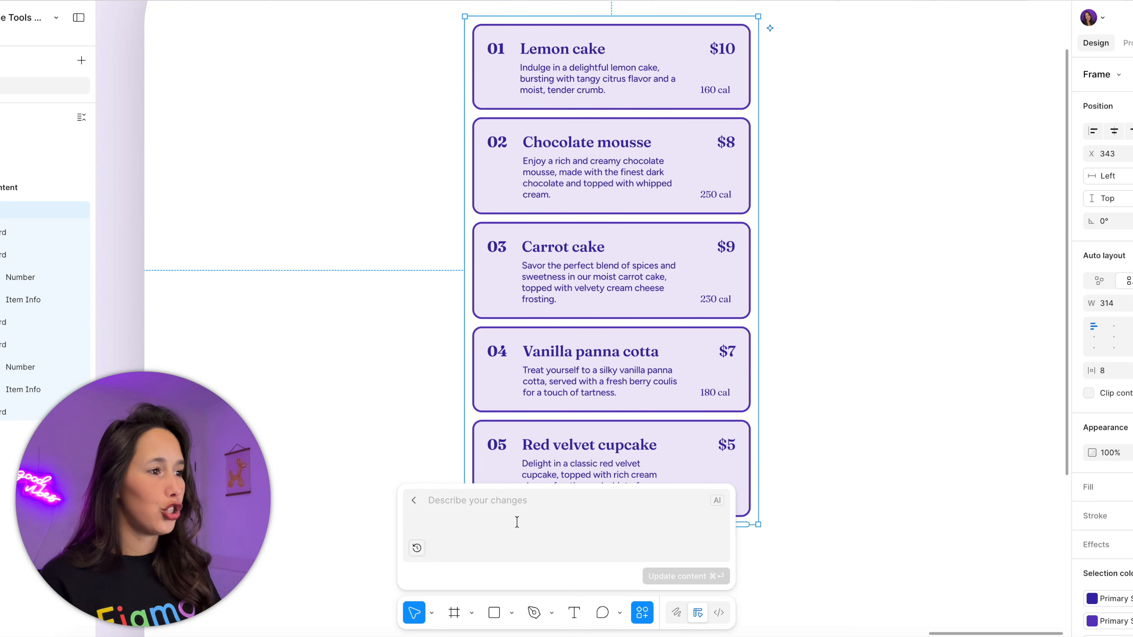
type("add a ")
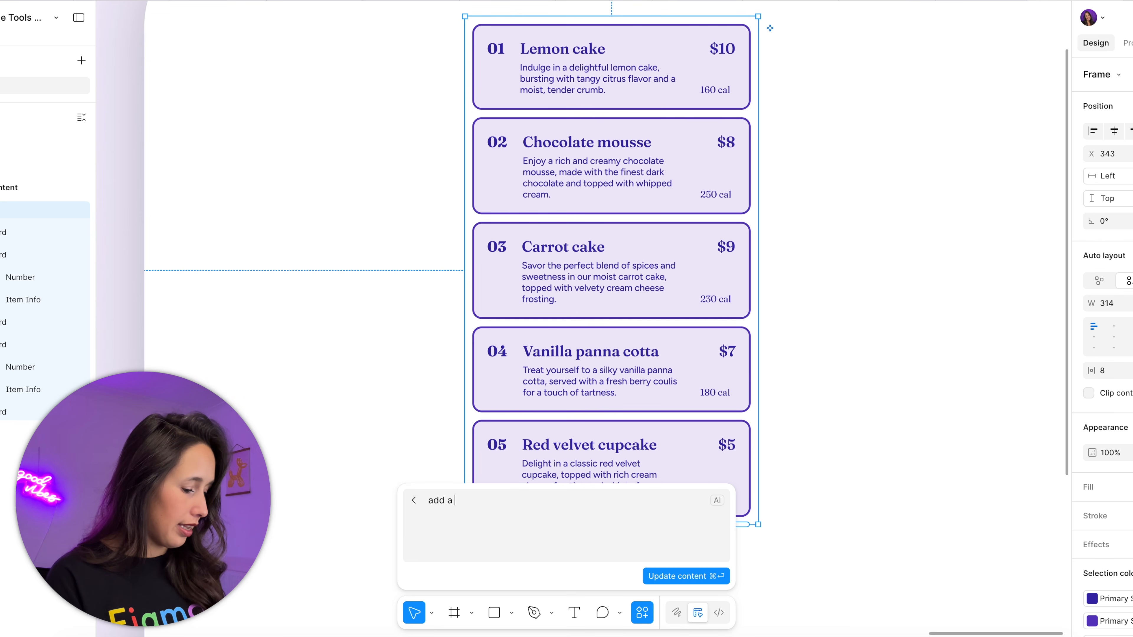
type("decimle point to the pricesw")
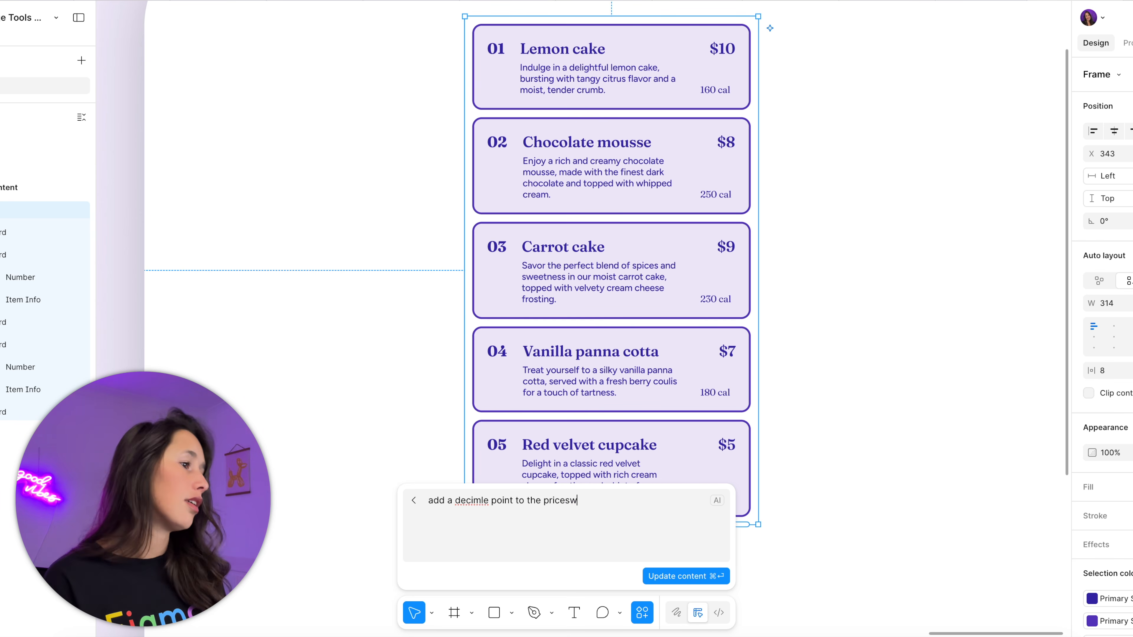
key("super+Return")
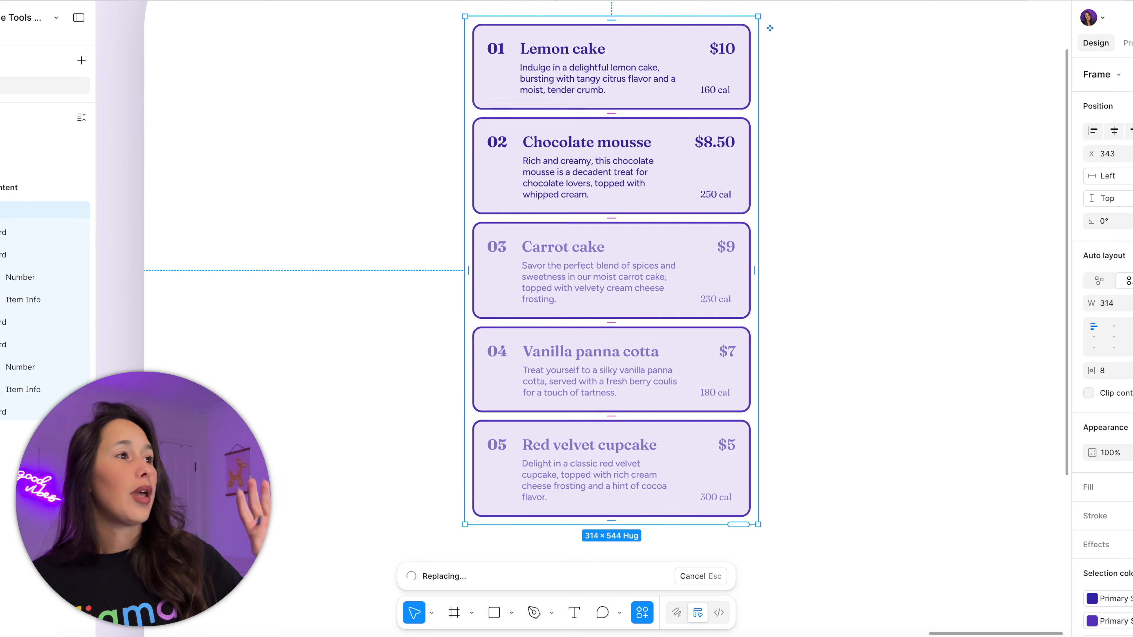